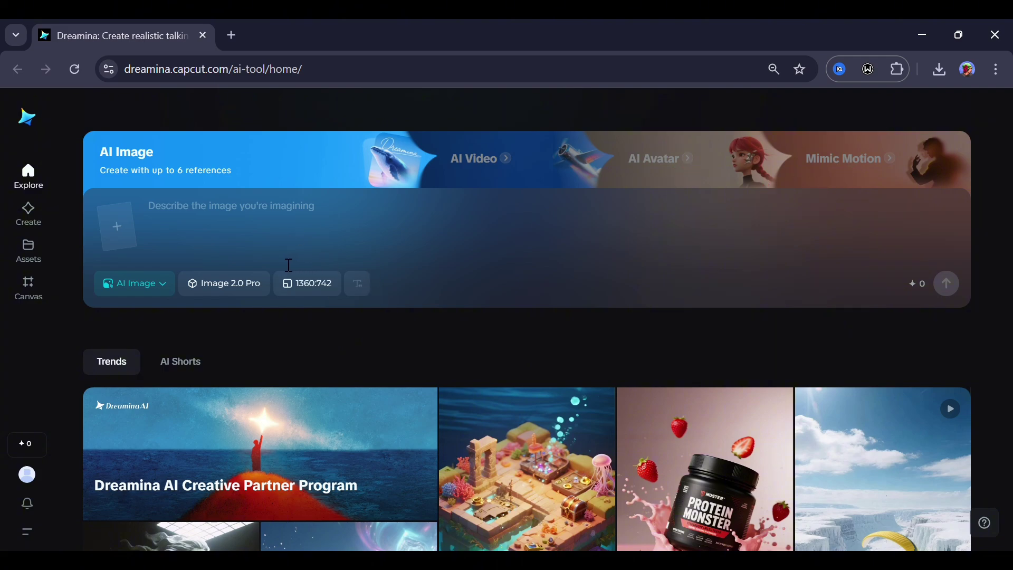
Enable the browser extension and show the AI Image, AI Video and AI Avatar type list.
left_click(870, 70)
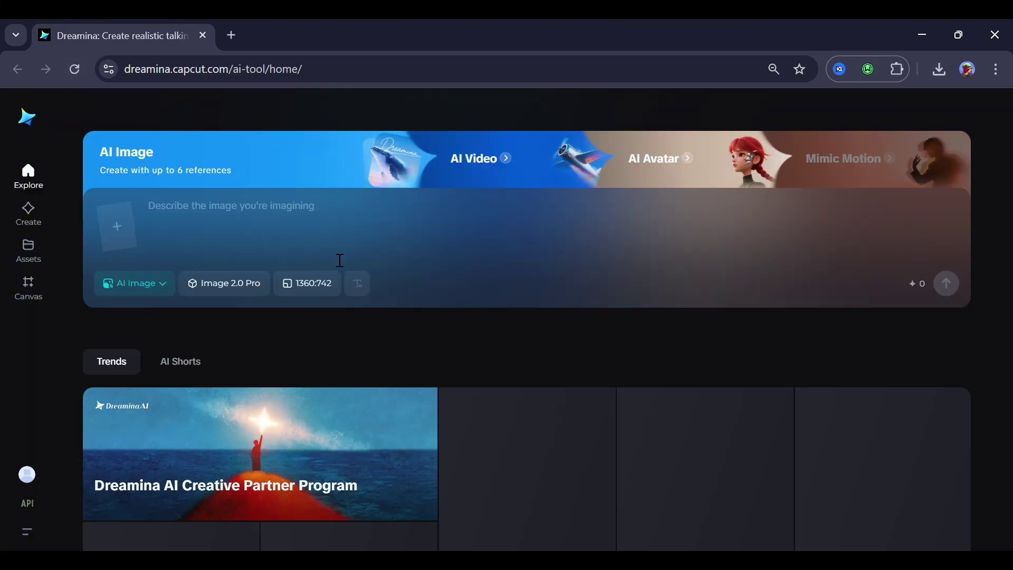
left_click(134, 283)
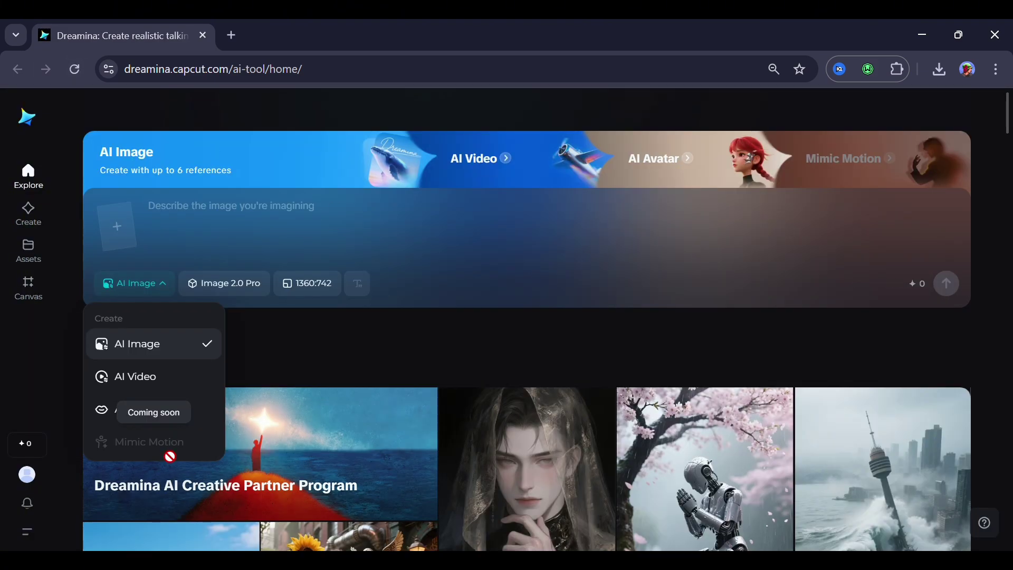
Generate Nano Banana images of a purple-haired girl cooking, then download the first image.
left_click(154, 346)
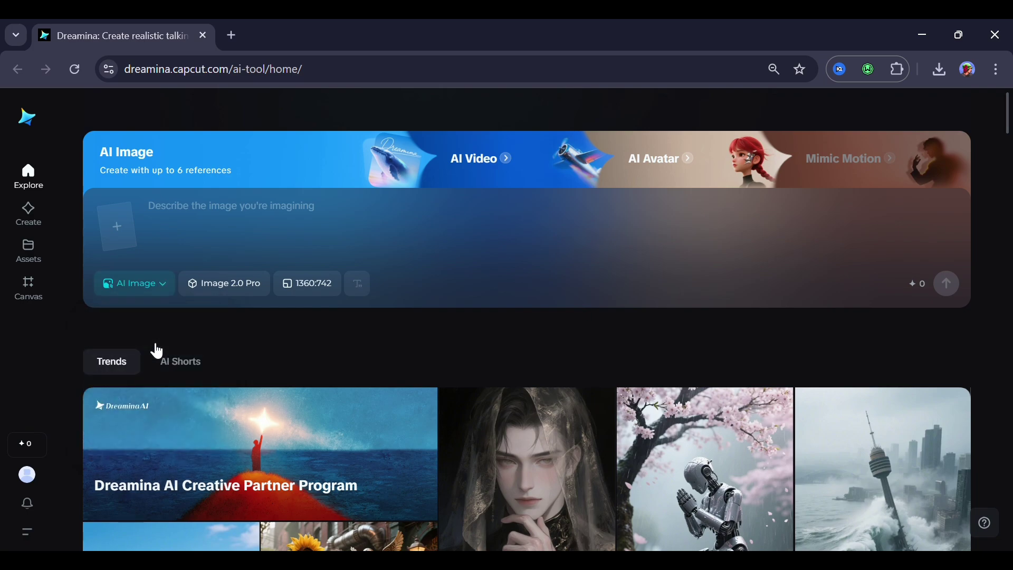
left_click(239, 211)
type("A girl w")
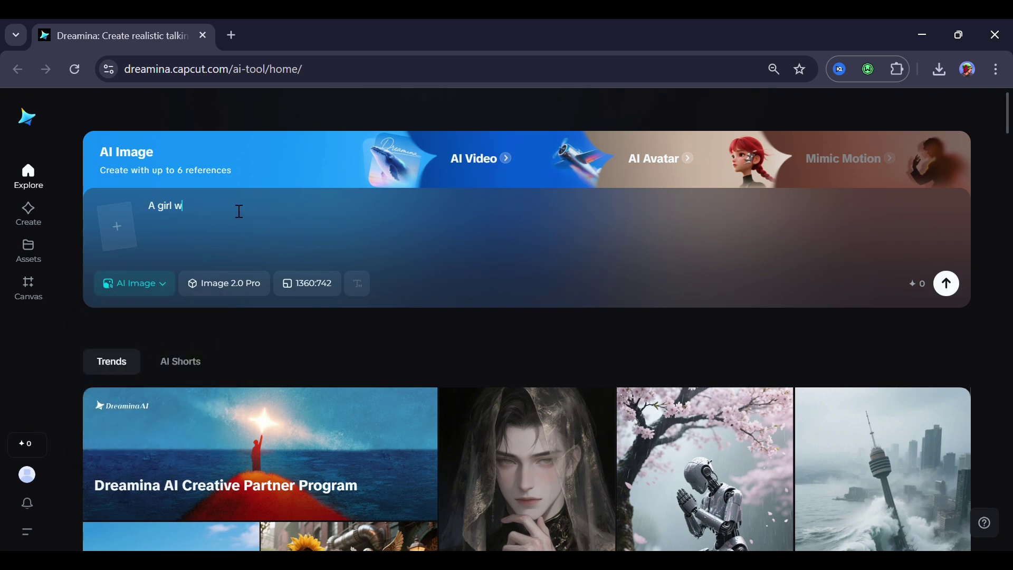
type("ith purple hair cooking.")
left_click(241, 287)
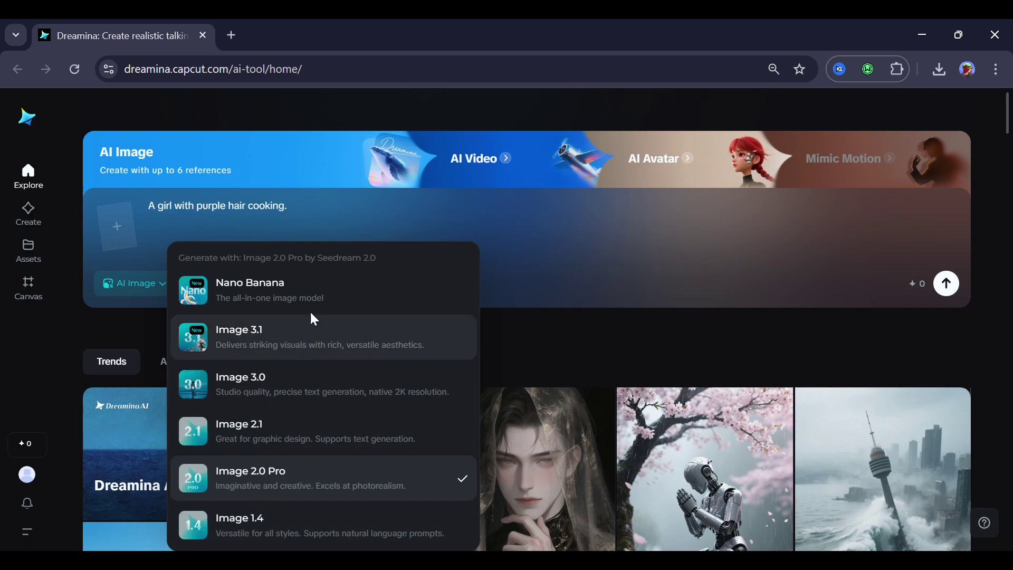
left_click(281, 290)
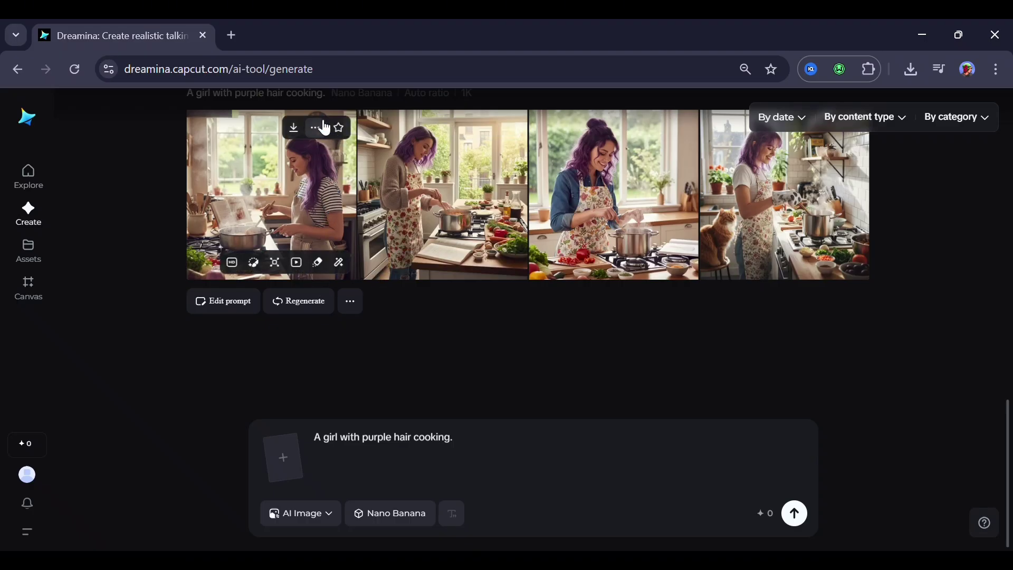
left_click(302, 128)
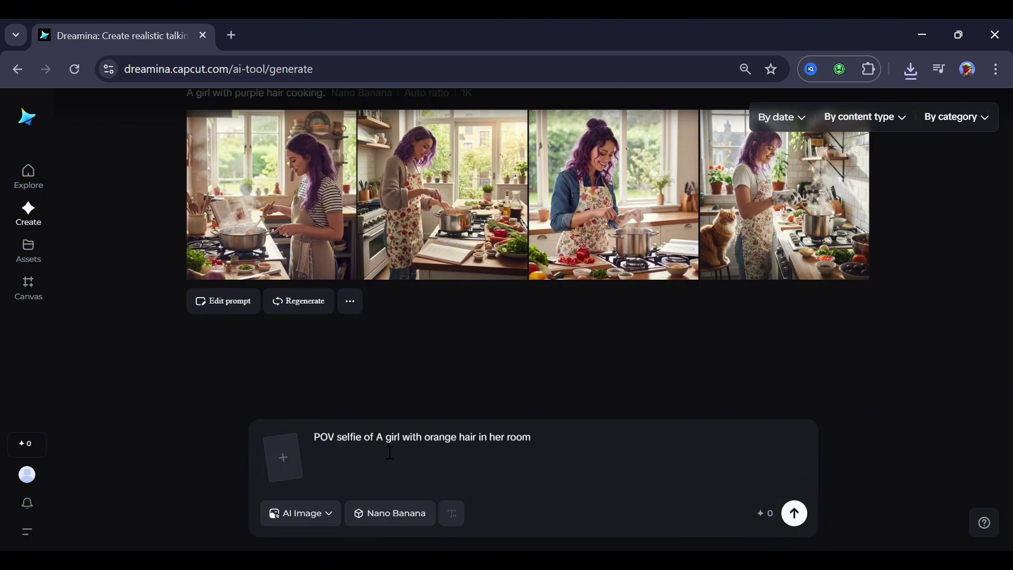
Attach the orange-haired girl's photo as reference and generate POV selfies in her room.
left_click(286, 469)
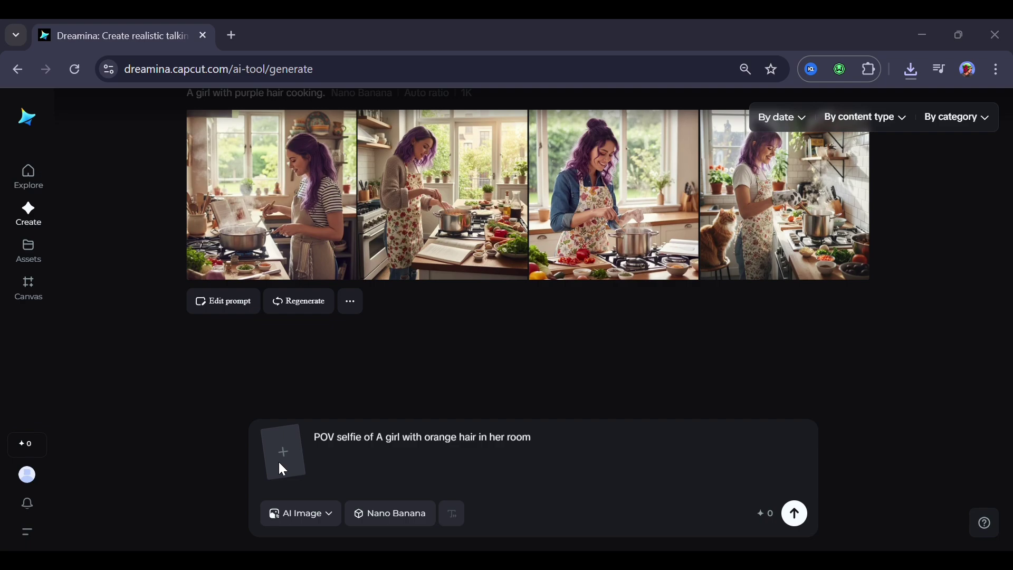
double_click(70, 271)
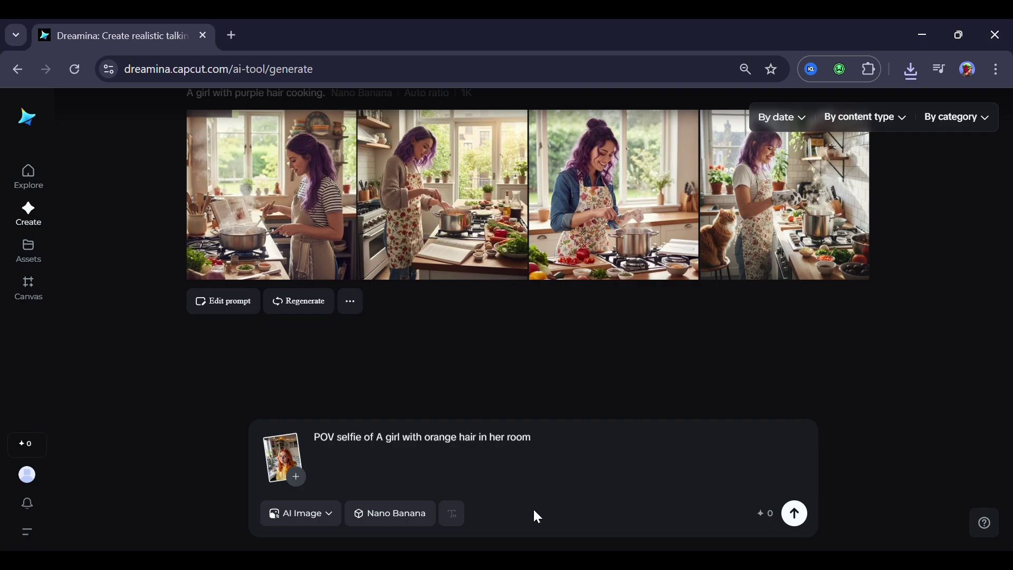
left_click(795, 515)
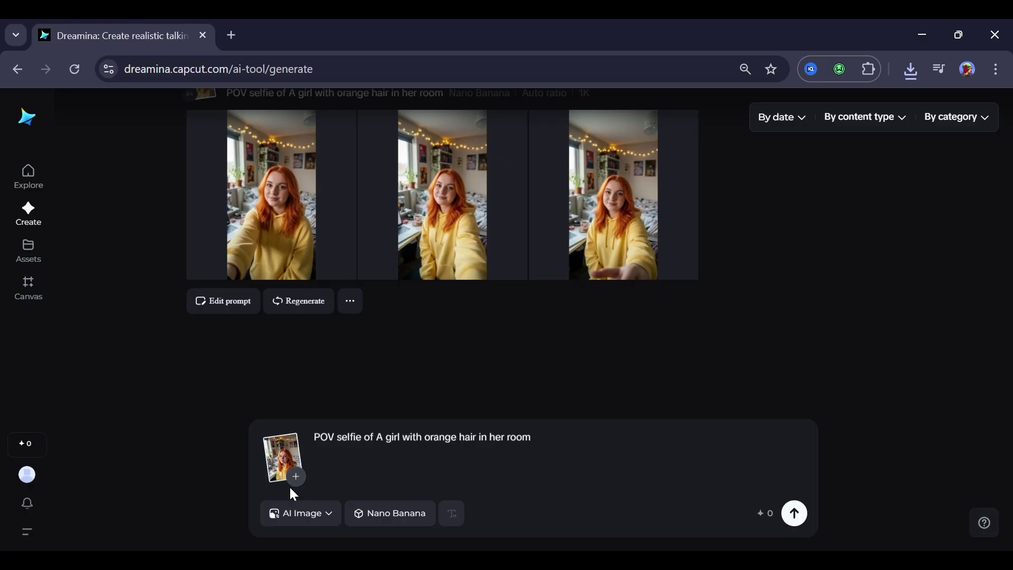
Add the cat reference, generate cat-on-shoulder selfies, download the first, and return to Explore.
left_click(299, 478)
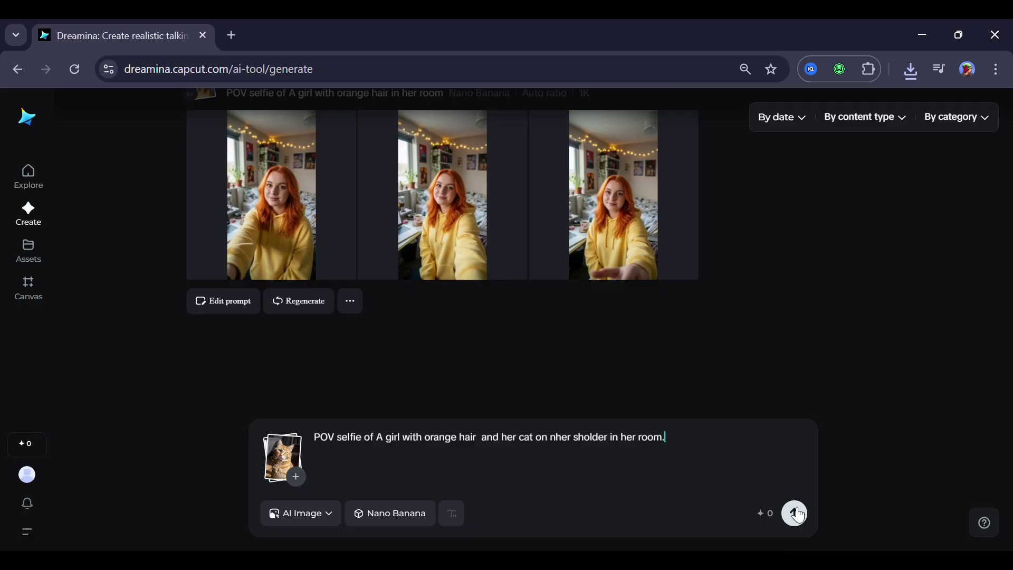
left_click(797, 513)
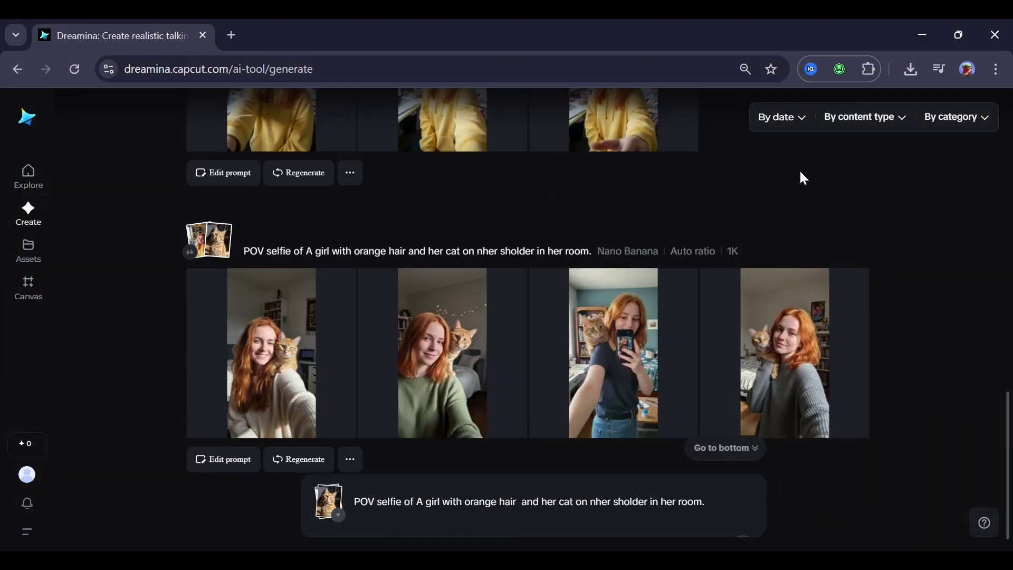
mouse_move(314, 355)
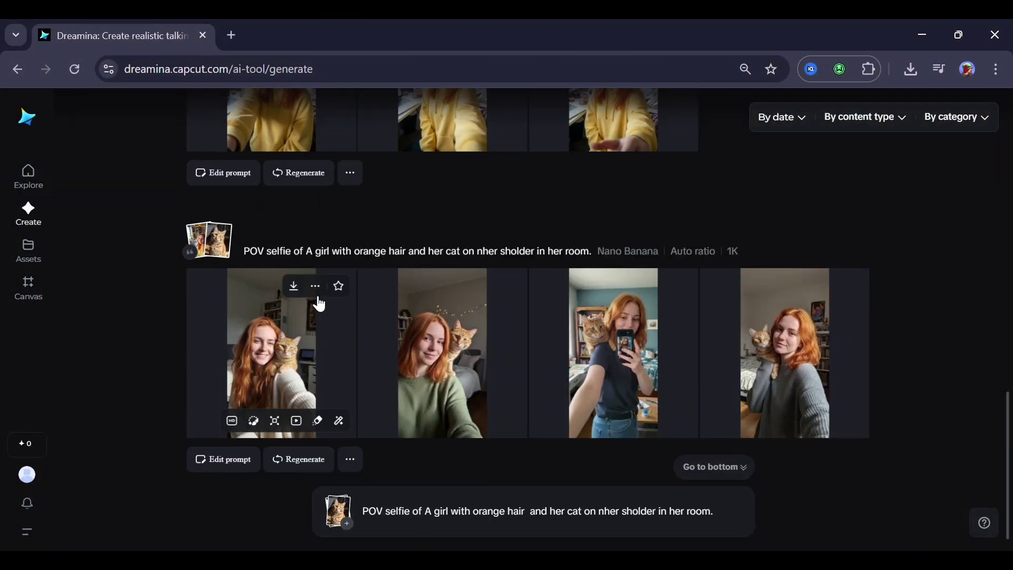
left_click(294, 288)
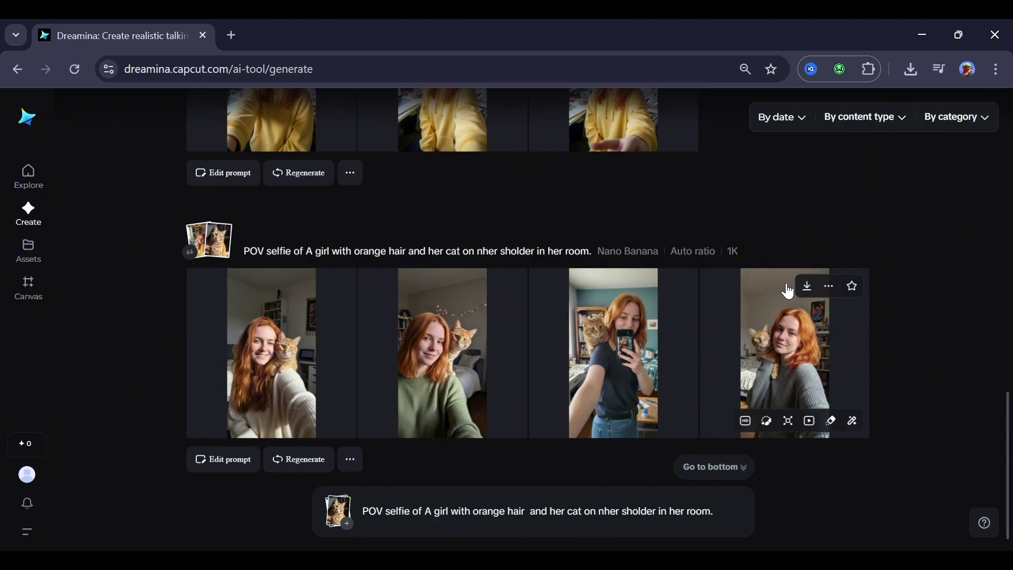
scroll(575, 411, "down", 3)
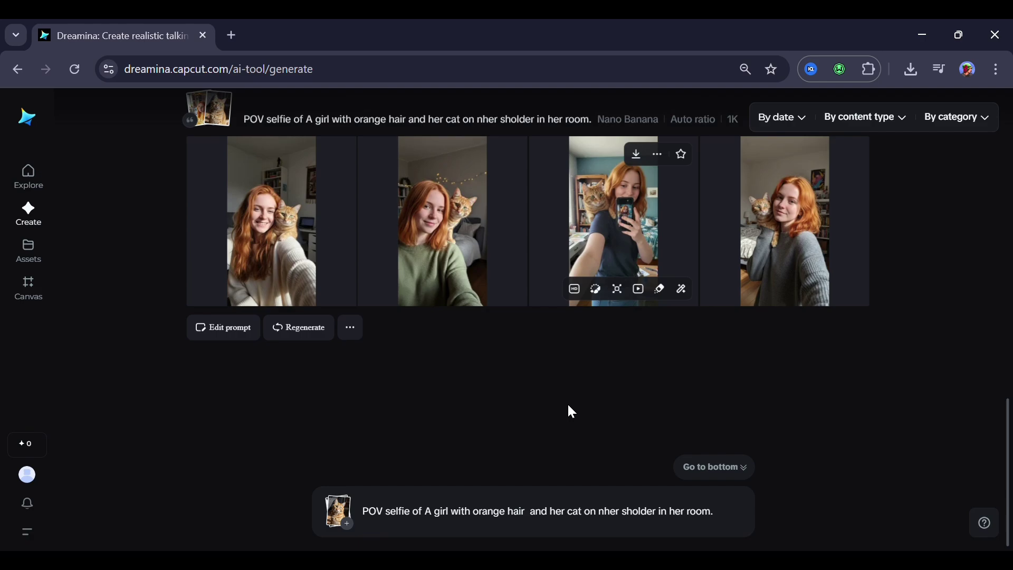
left_click(31, 173)
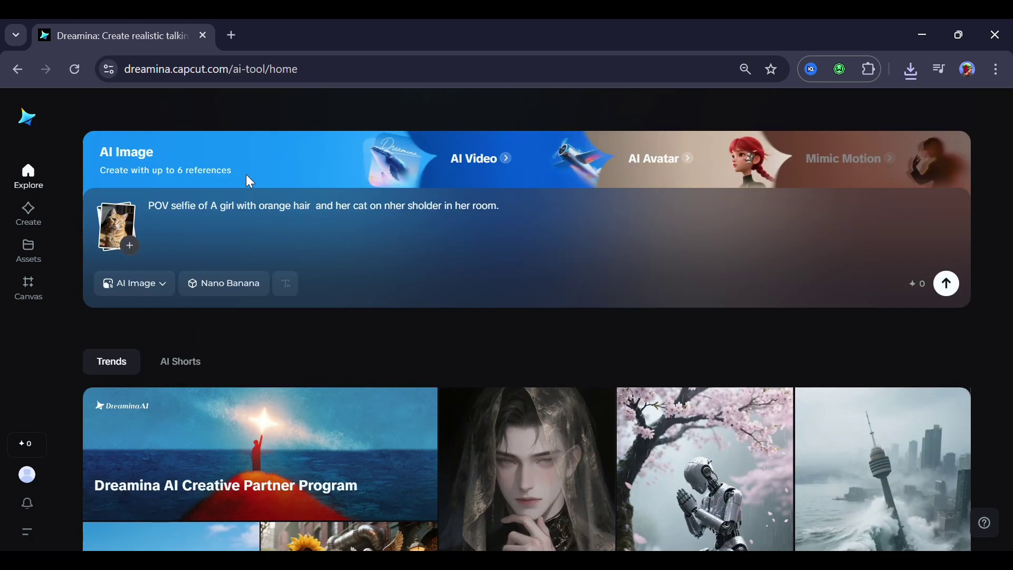
Start an AI Video and paste the roadside-couple-arguing prompt, removing the stray leading quote.
left_click(503, 155)
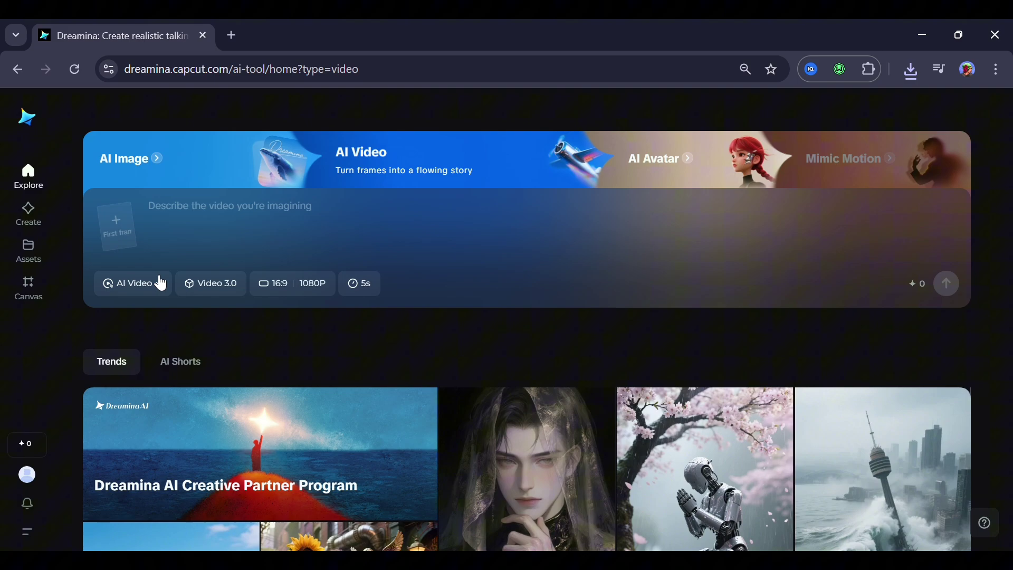
left_click(236, 200)
type("\"A couple arguing by the roadside, cars passing, overcast sky, emotional close-up shots with shaky handheld effect\"")
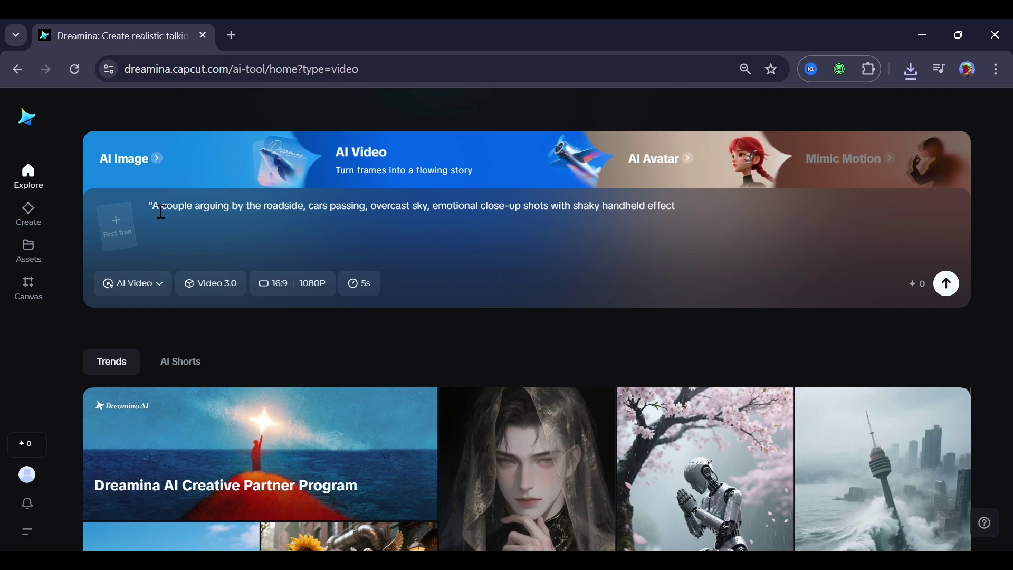
key("BackSpace")
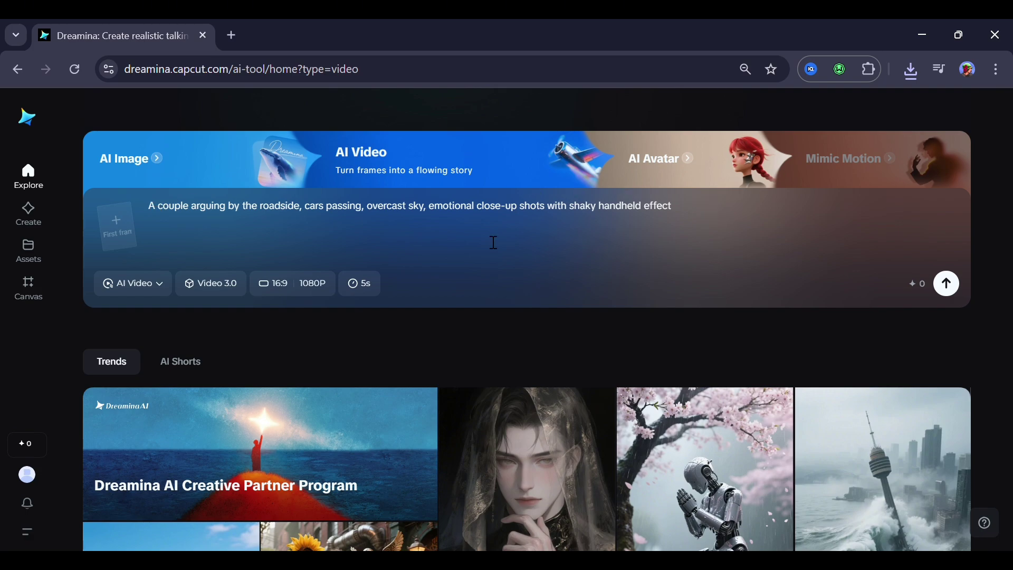
Generate the clip with Video 3.0 at 16:9, 1080P and 5 seconds.
left_click(215, 289)
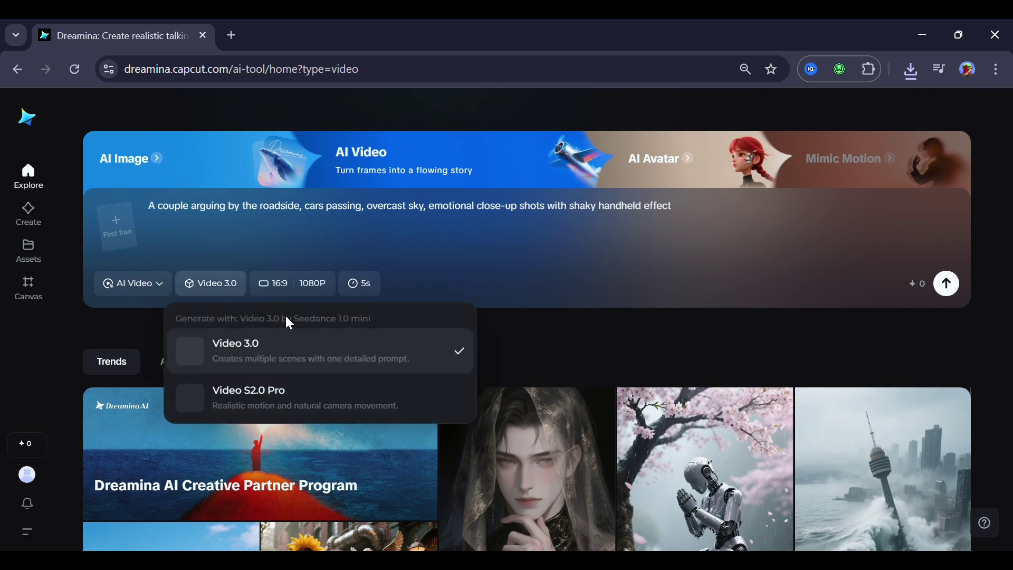
left_click(285, 360)
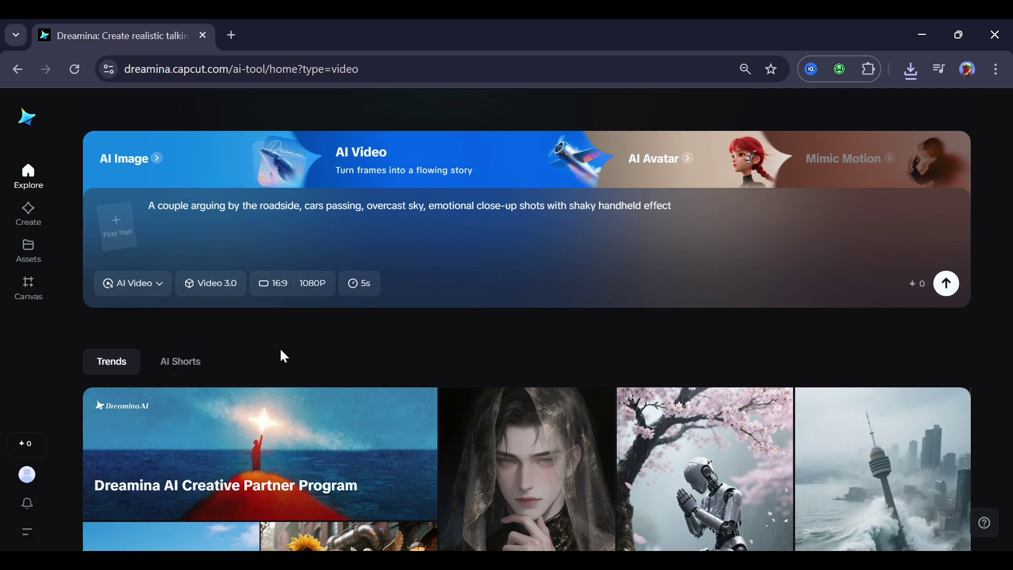
left_click(283, 285)
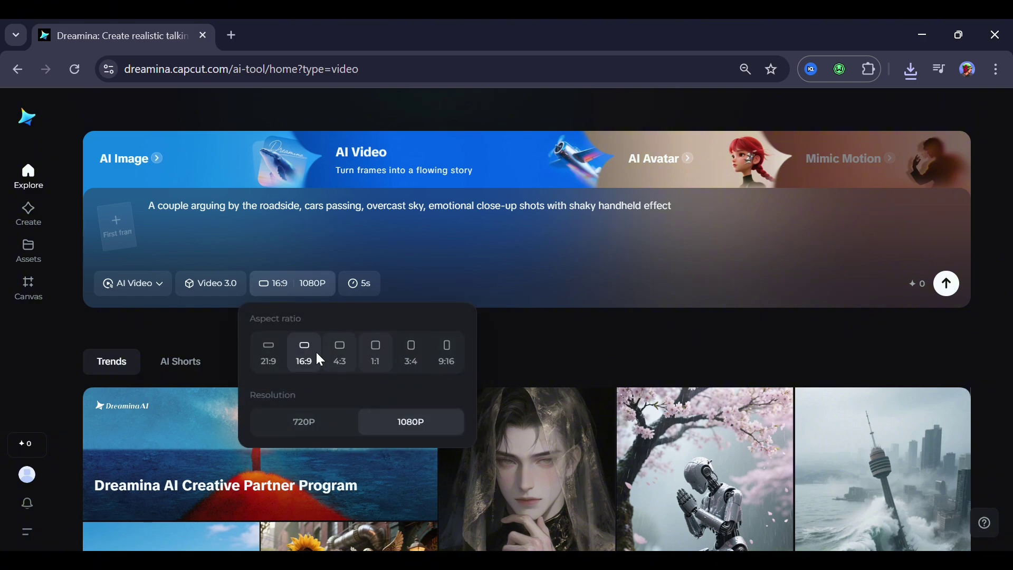
left_click(385, 277)
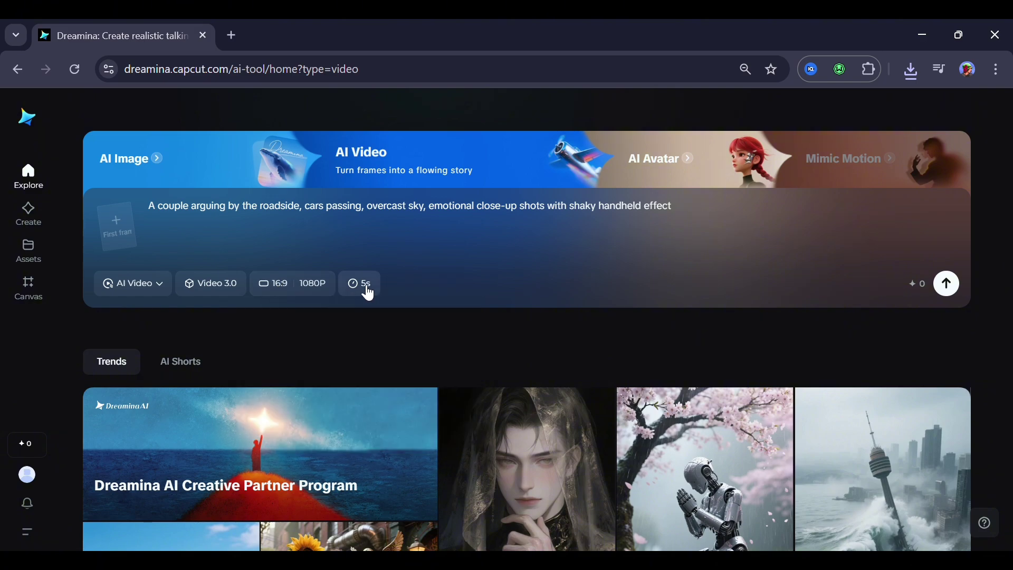
left_click(366, 289)
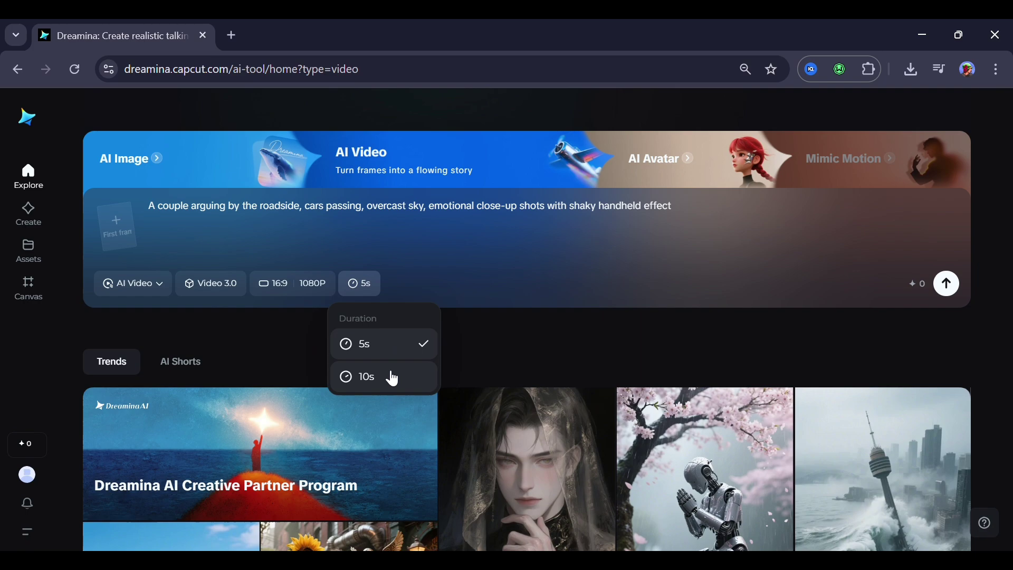
left_click(371, 343)
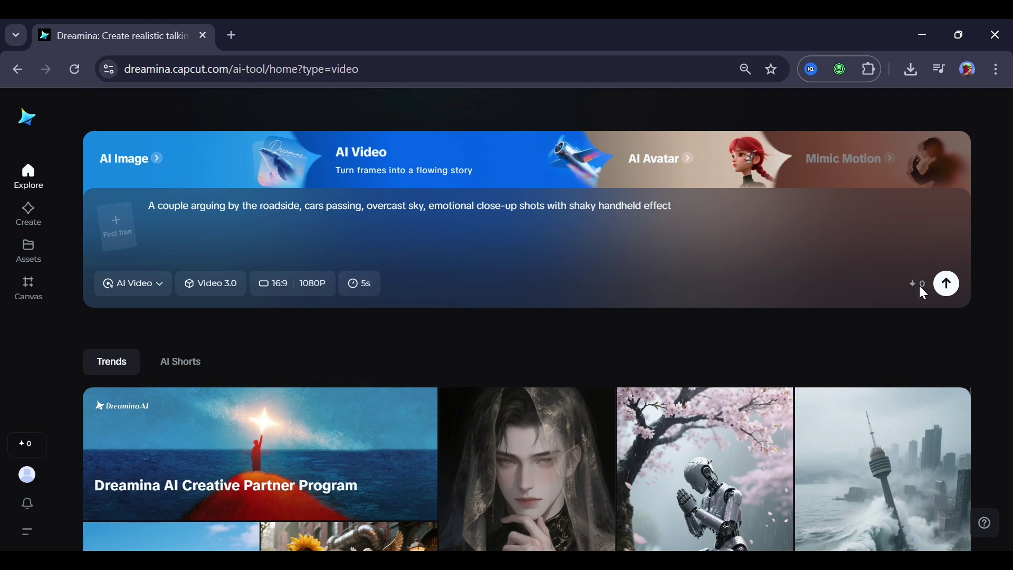
left_click(950, 286)
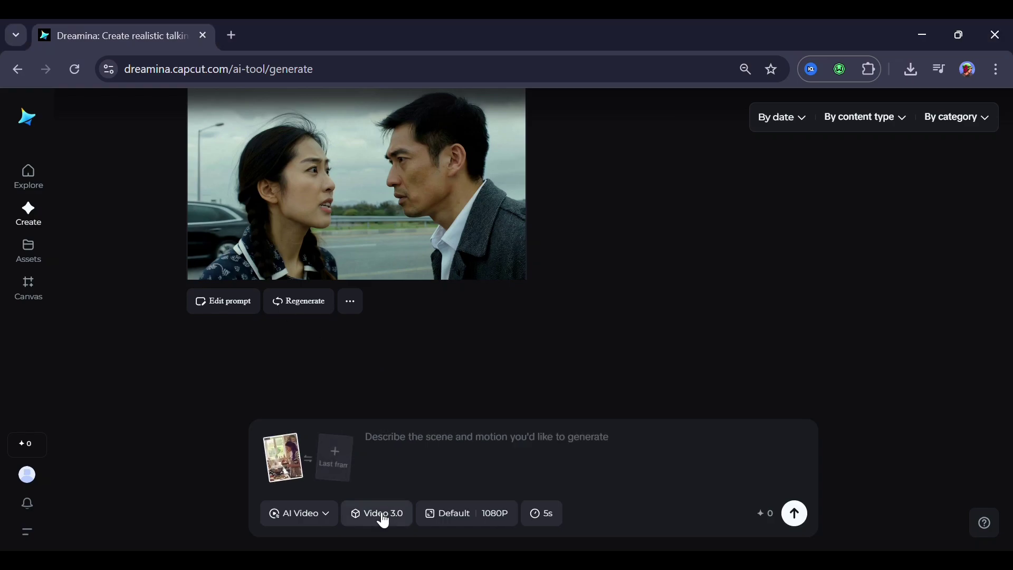
Generate a video from the cooking first-frame image with the prompt 'cooking'.
left_click(422, 456)
type("cookin")
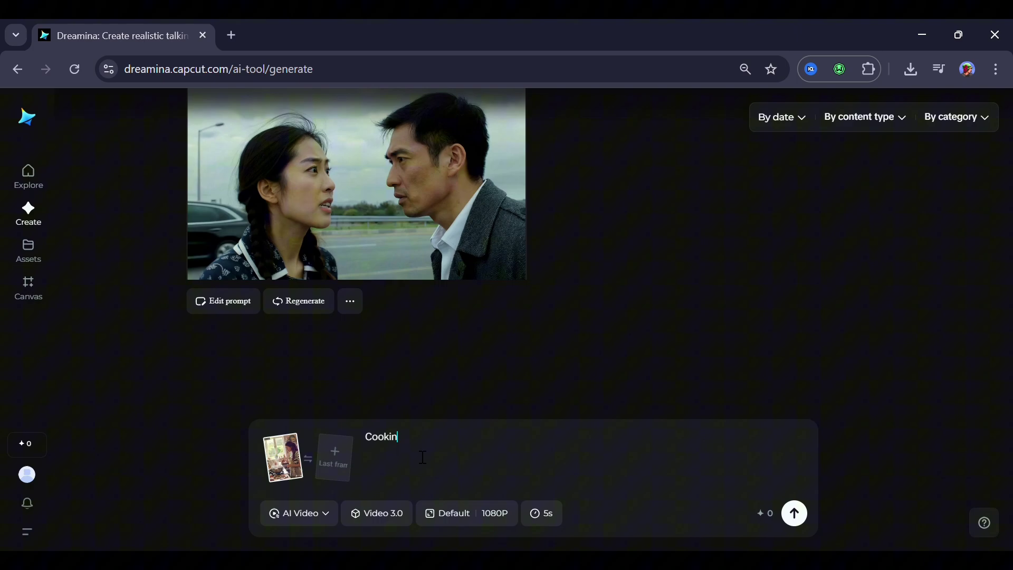
type("g")
left_click(795, 514)
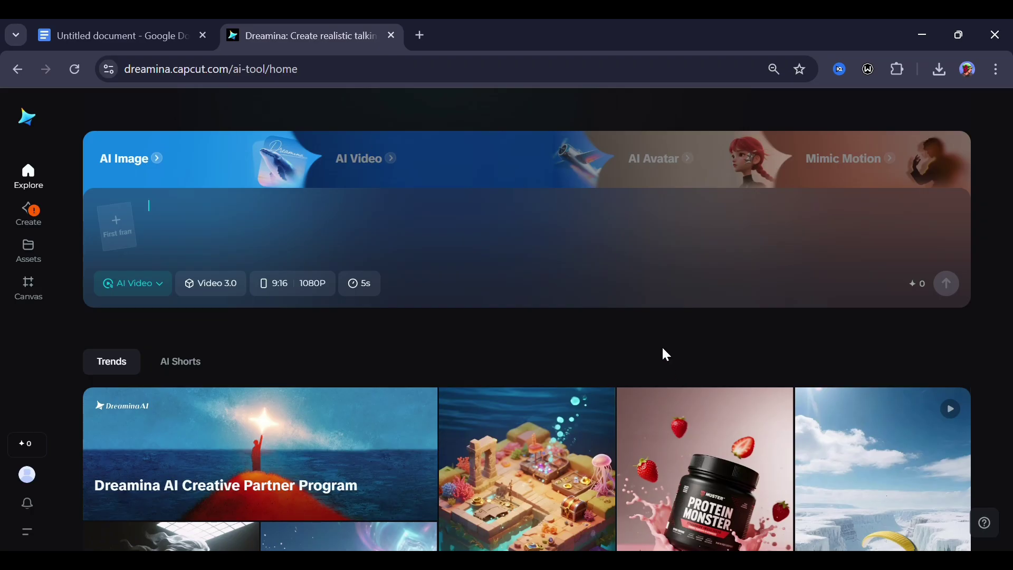
Switch to AI Avatar and pick the female voice Lily for the character.
left_click(761, 132)
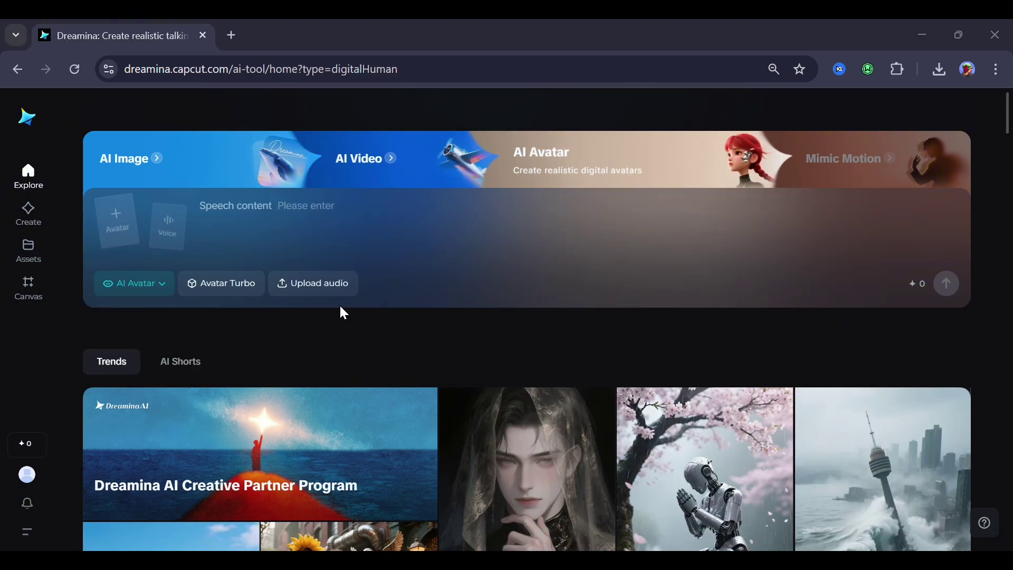
left_click(177, 225)
left_click(169, 315)
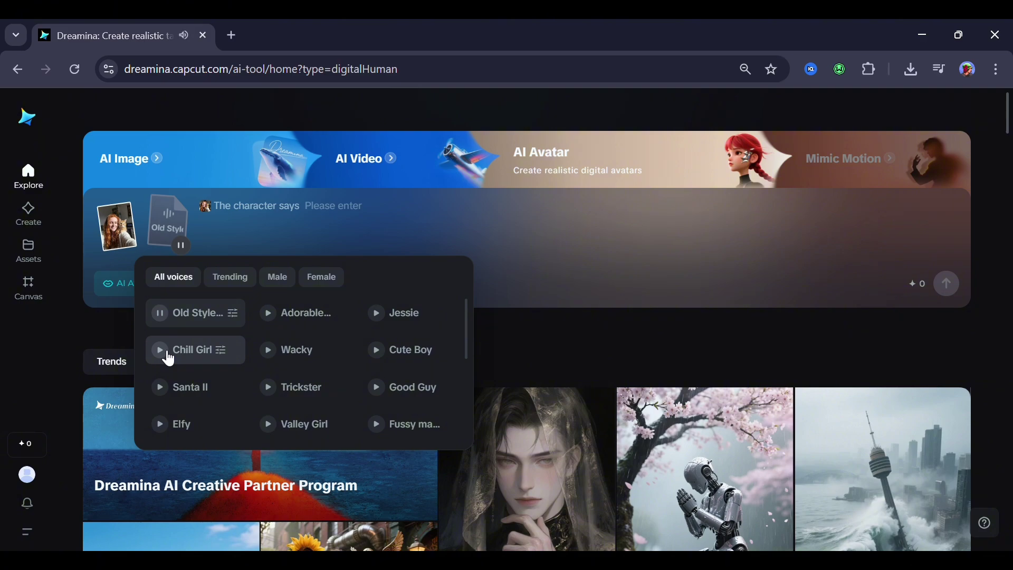
left_click(324, 279)
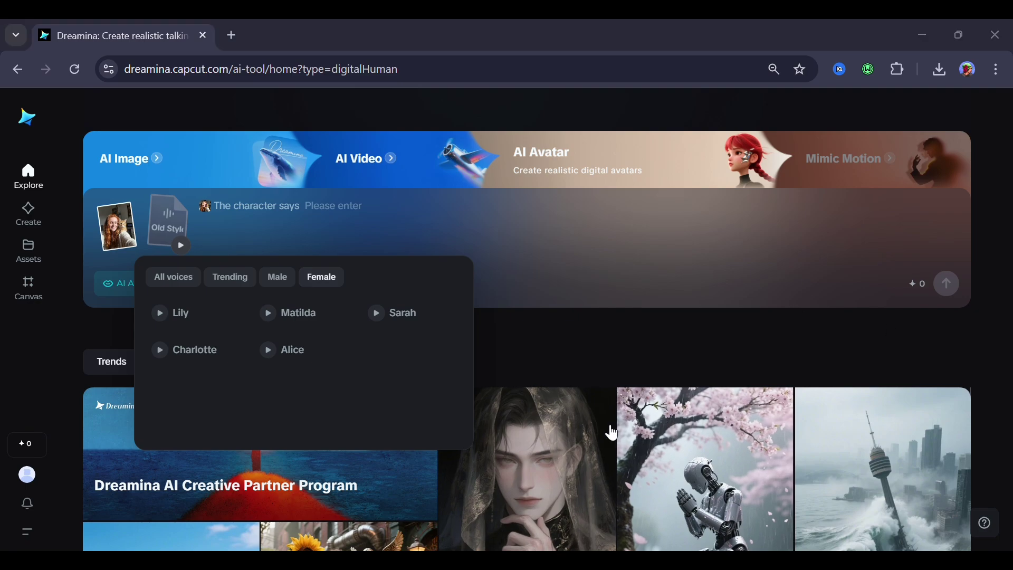
left_click(580, 352)
left_click(172, 223)
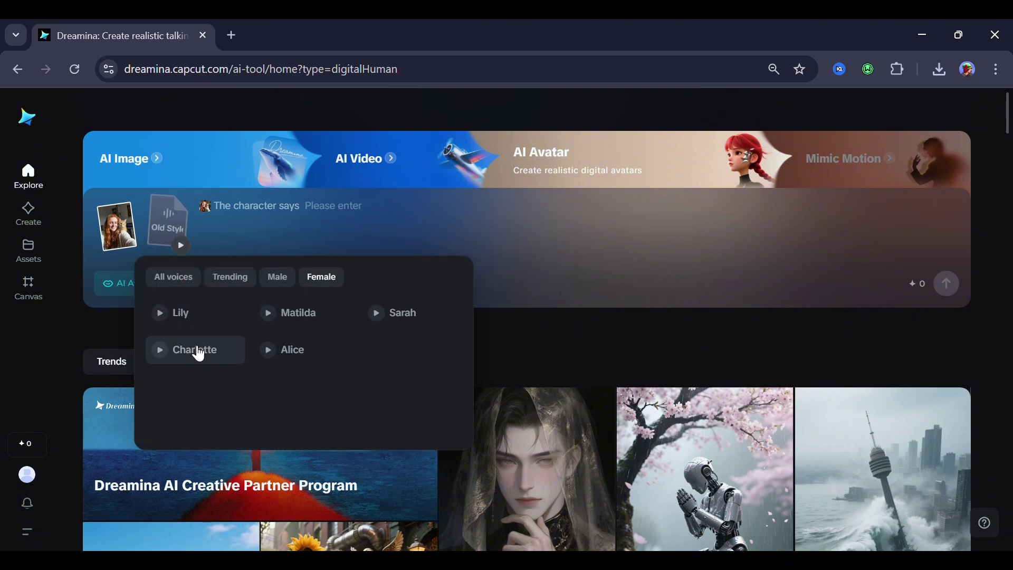
left_click(167, 315)
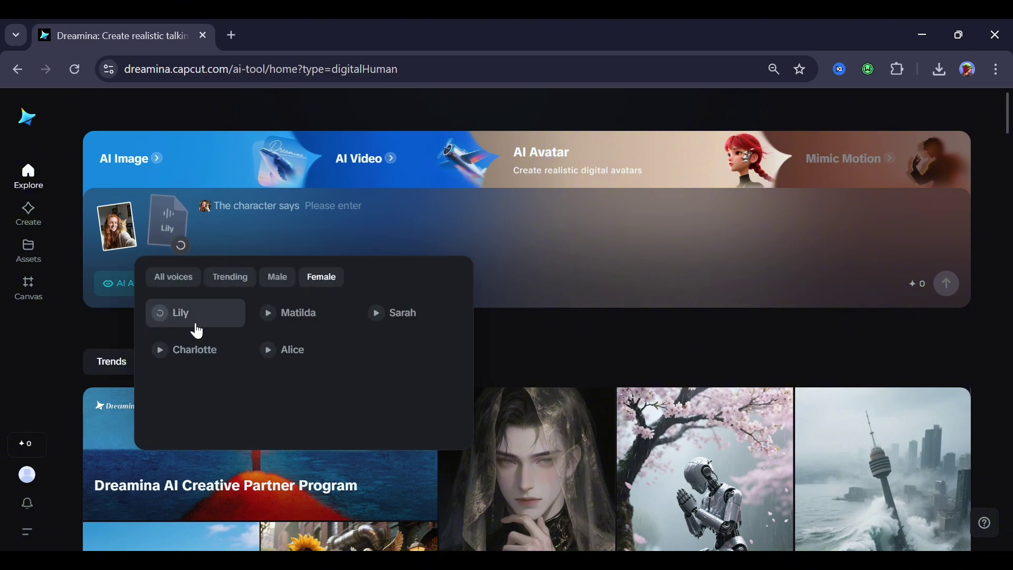
left_click(307, 232)
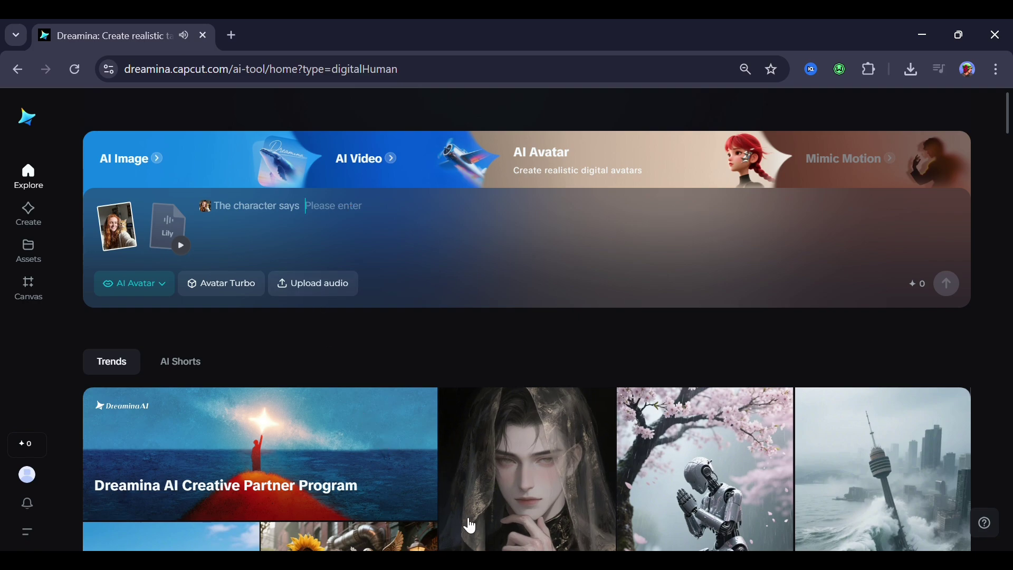
Paste the subscribe, Discord and free Gemini Pro message as speech and generate the avatar.
type("Hey guys! Subscribe to this channel, join my Discord, and stand a chance to get a free Gemini Pro account for free")
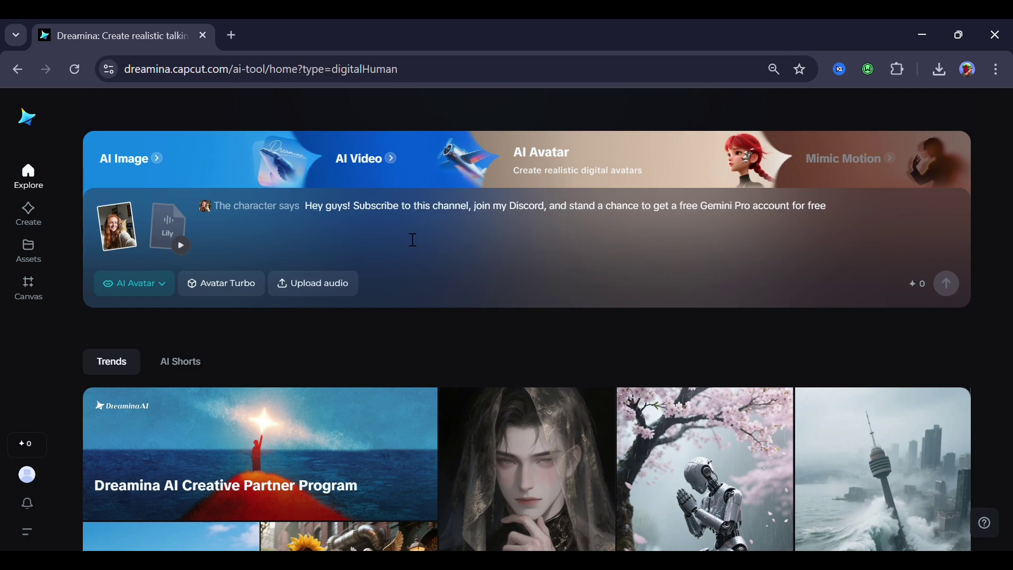
type(".")
left_click(947, 283)
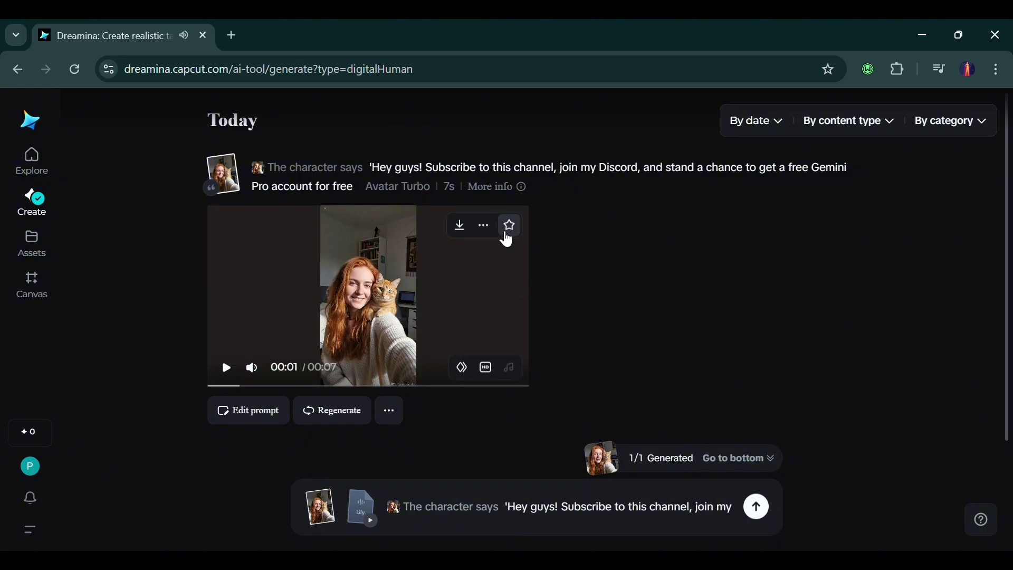
Download the 7-second avatar video, then preview it in the large view and close it.
left_click(458, 236)
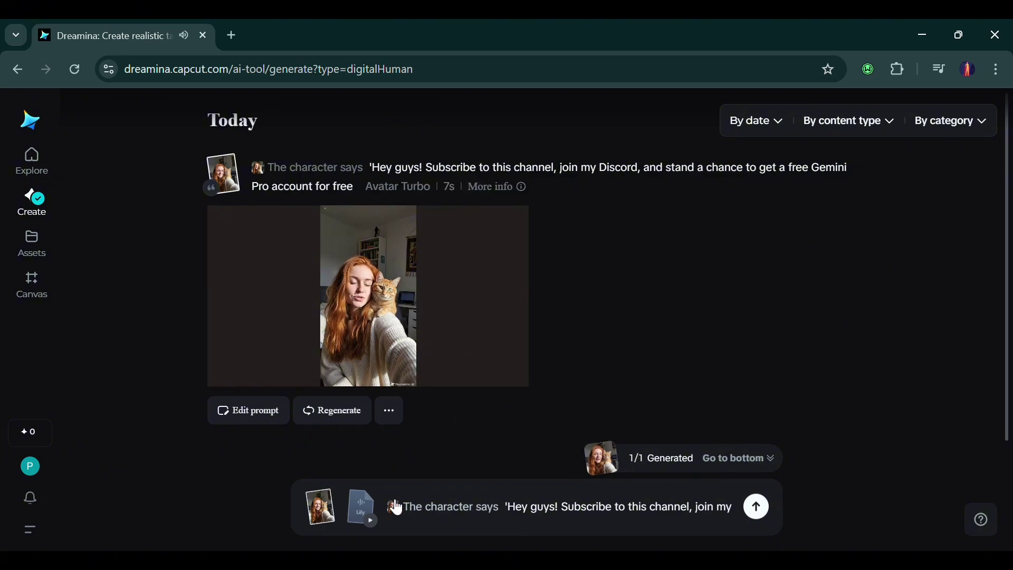
left_click(375, 315)
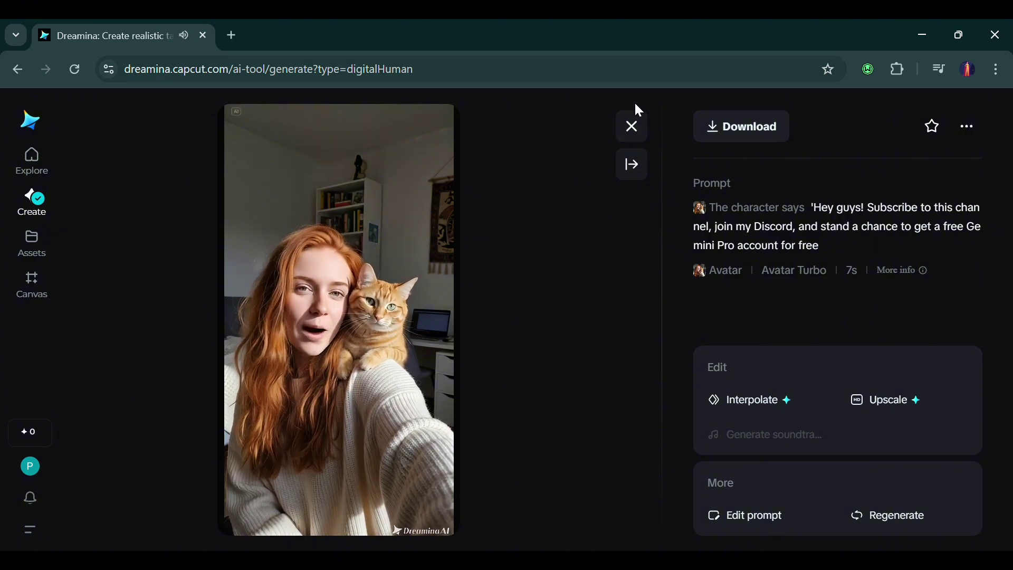
left_click(641, 134)
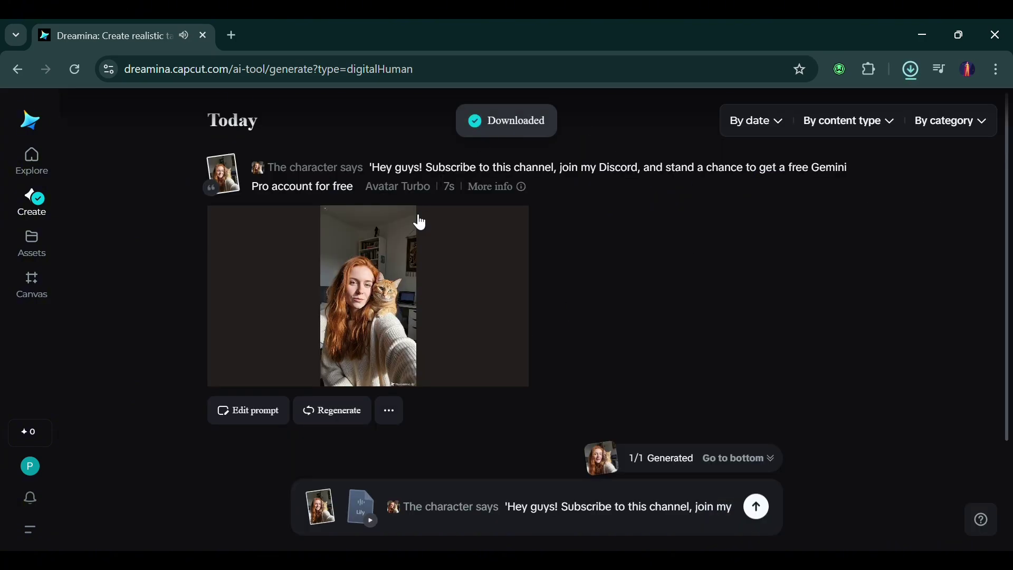